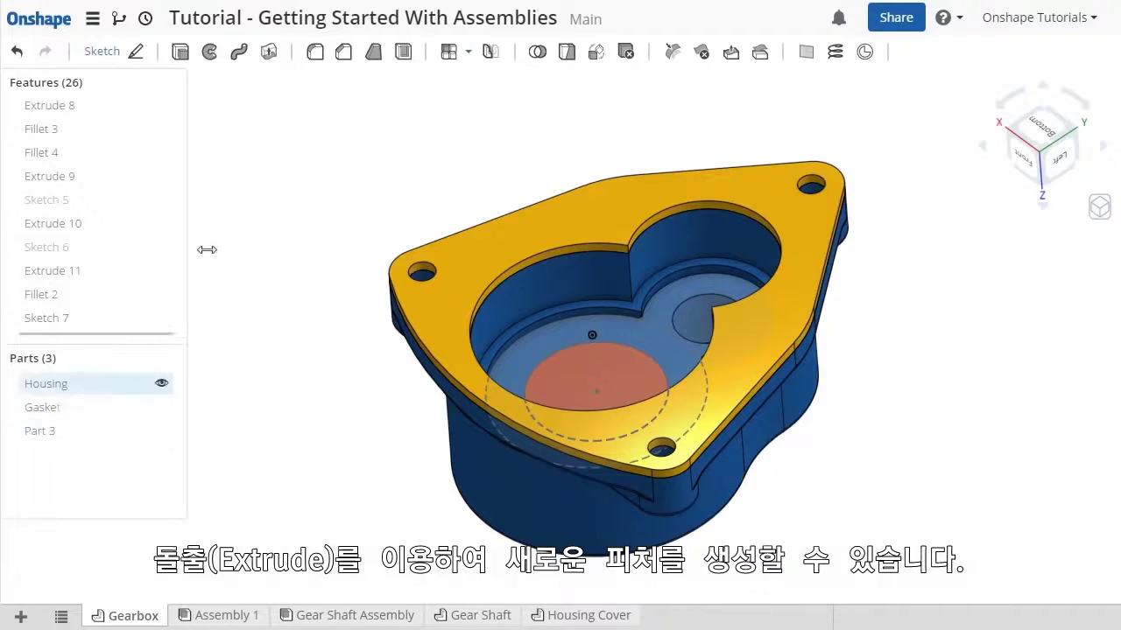
- Extrude Sketch 7's faces with Add, merging into Part 3, still Blind at 25 mm
{"action": "left_click", "coordinate": [187, 64]}
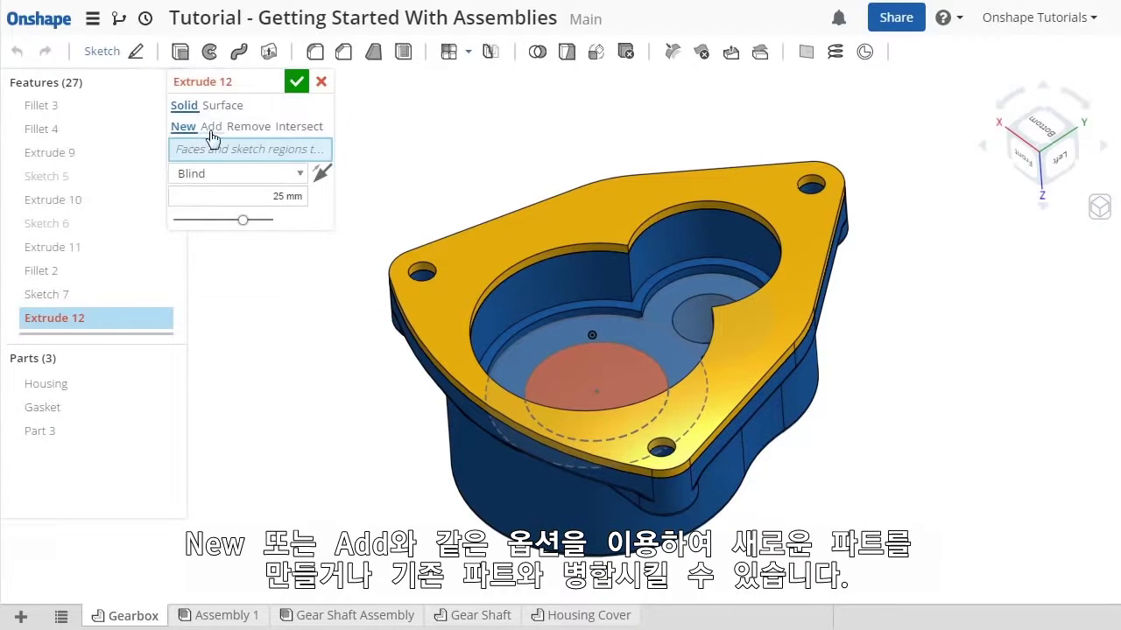
{"action": "left_click", "coordinate": [578, 371]}
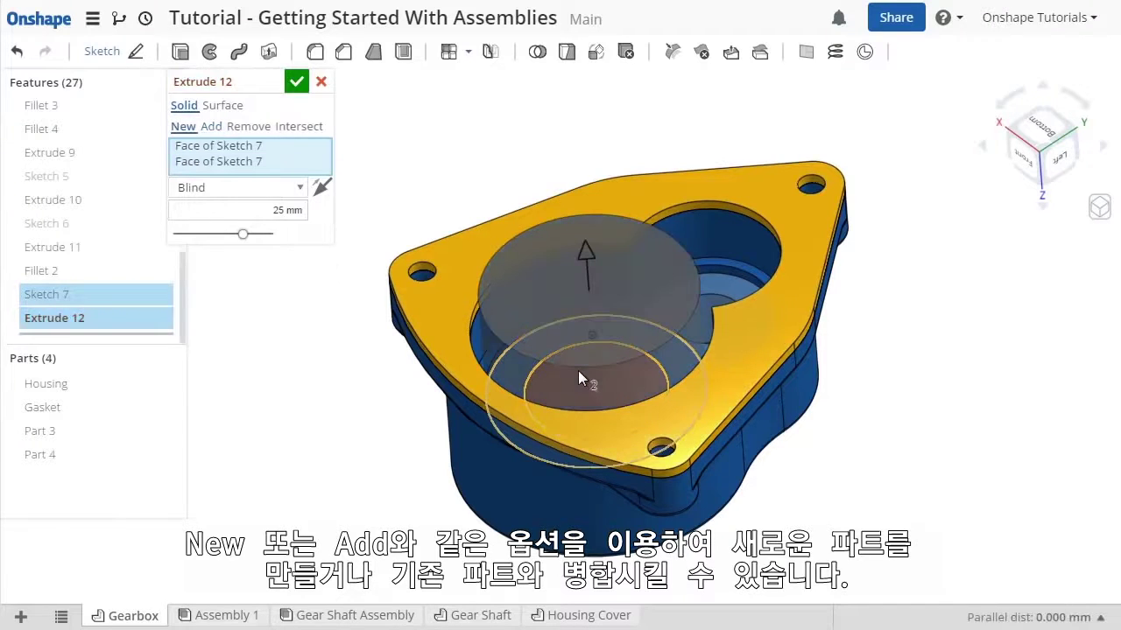
{"action": "left_click", "coordinate": [211, 126]}
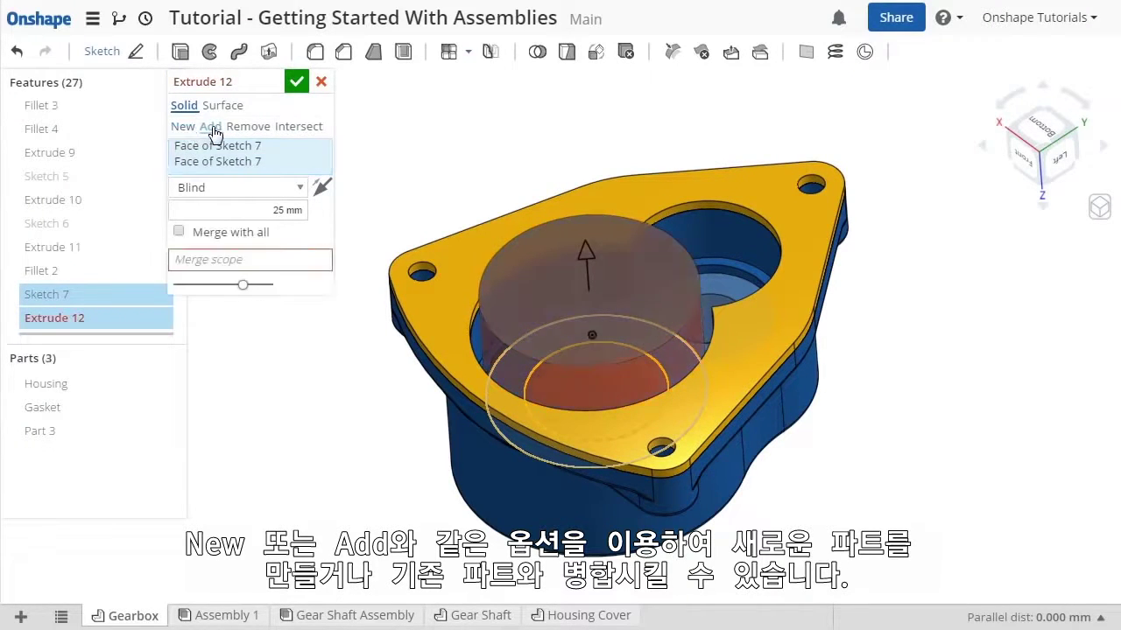
{"action": "left_click", "coordinate": [251, 262]}
{"action": "right_click_drag", "start_coordinate": [382, 450], "coordinate": [572, 423]}
{"action": "left_click", "coordinate": [576, 428]}
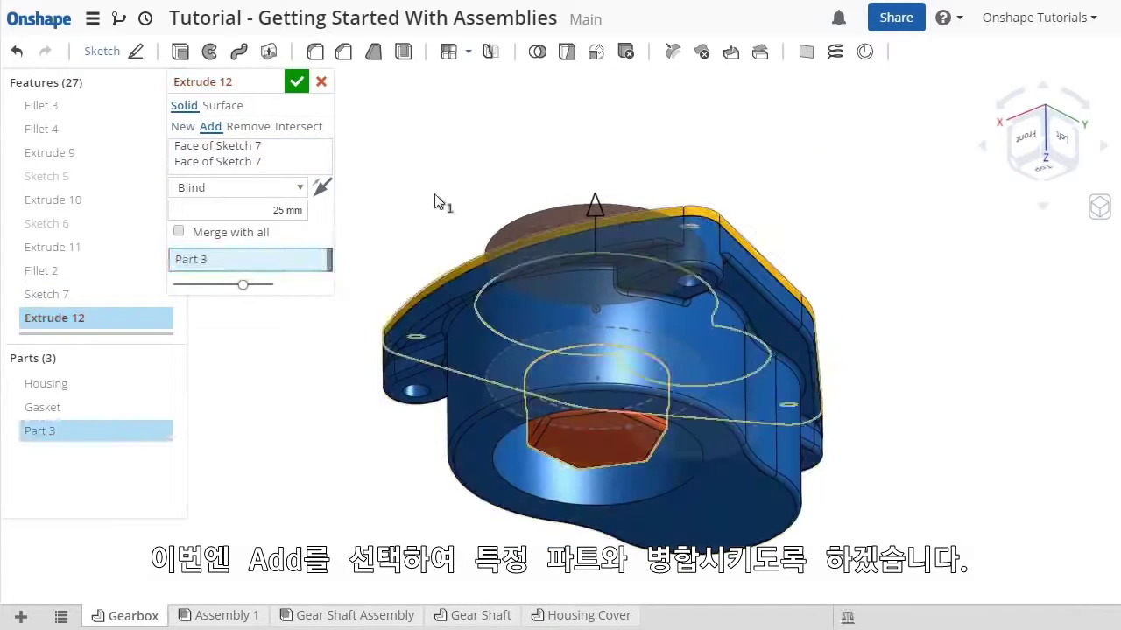
{"action": "right_click_drag", "start_coordinate": [435, 174], "coordinate": [421, 228]}
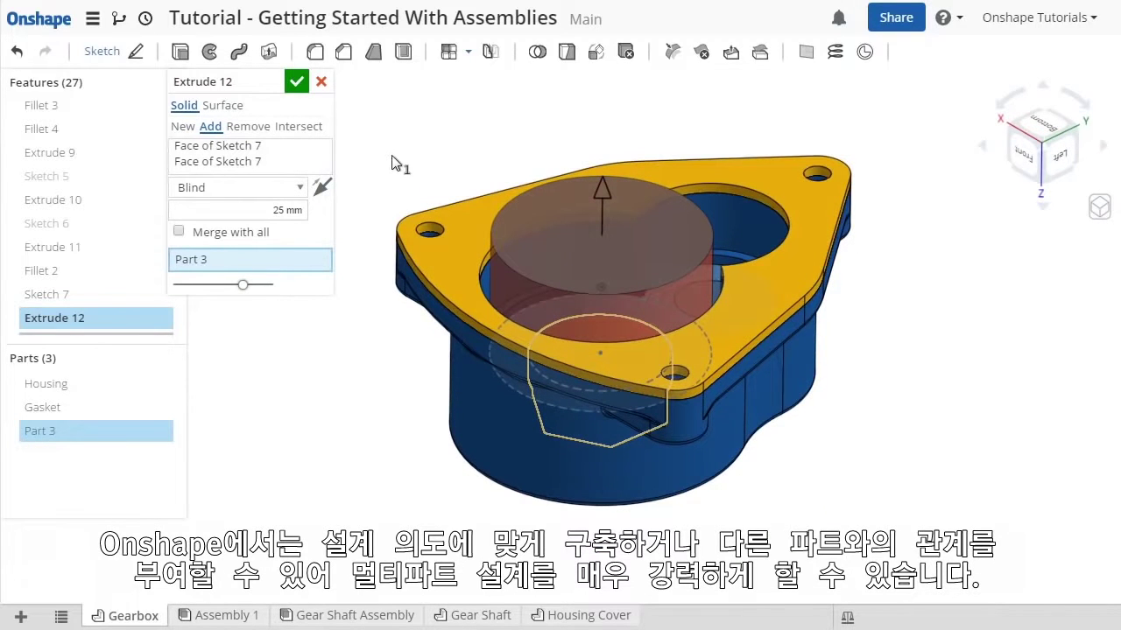
{"action": "left_click", "coordinate": [299, 187]}
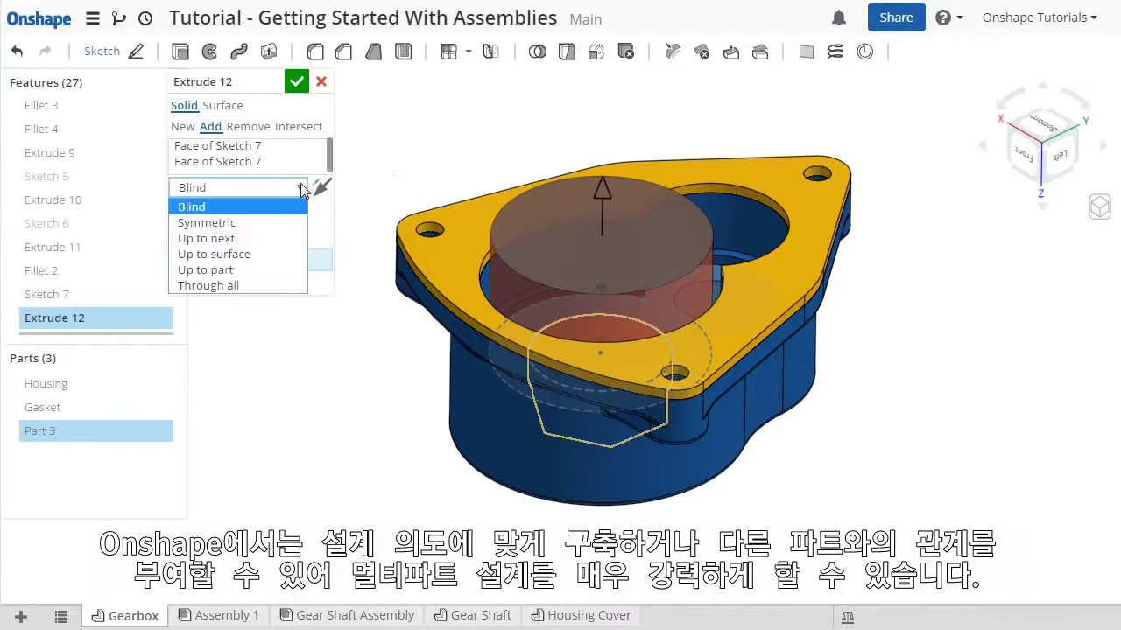
- Make Extrude 12 end Up to surface at the gasket's top face and accept it
{"action": "left_click", "coordinate": [253, 256]}
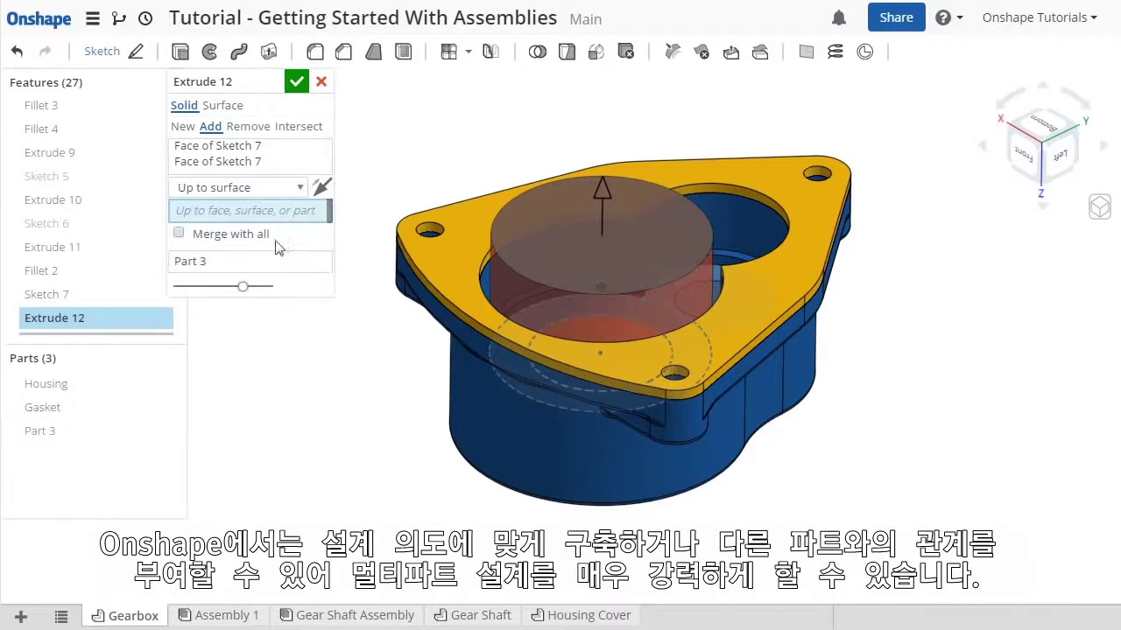
{"action": "left_click", "coordinate": [460, 225]}
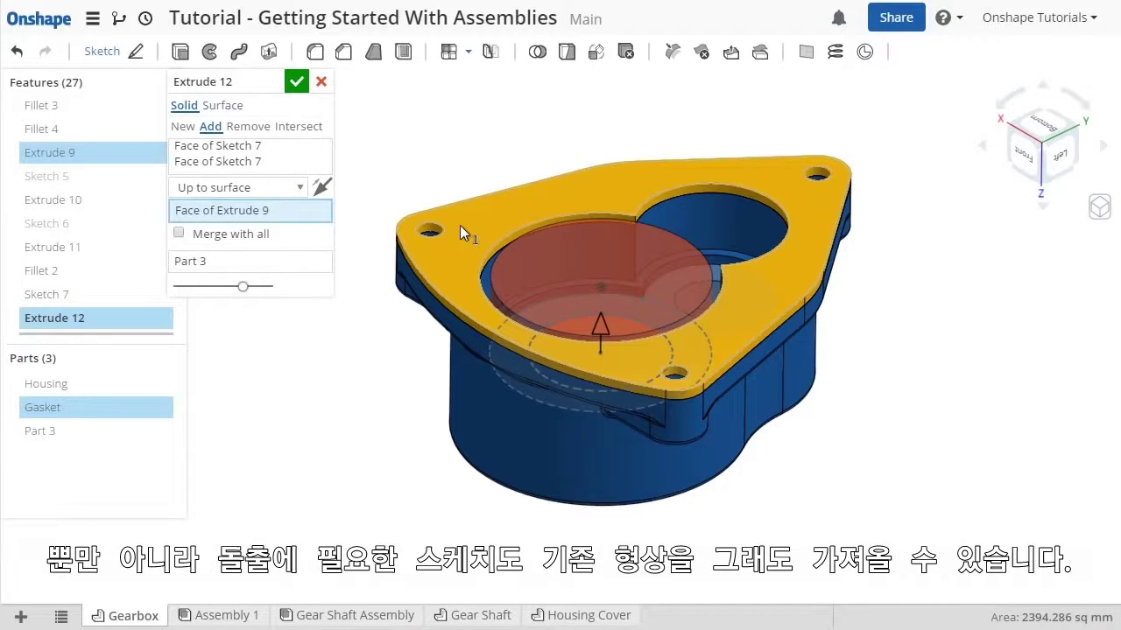
{"action": "right_click_drag", "start_coordinate": [454, 170], "coordinate": [455, 222]}
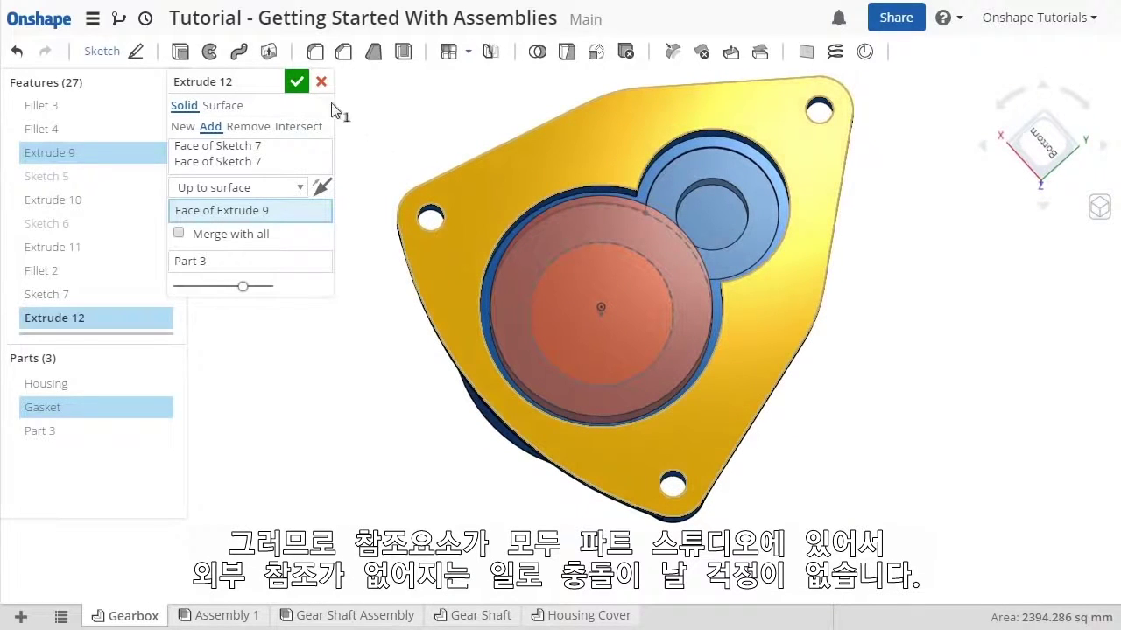
{"action": "left_click", "coordinate": [296, 83]}
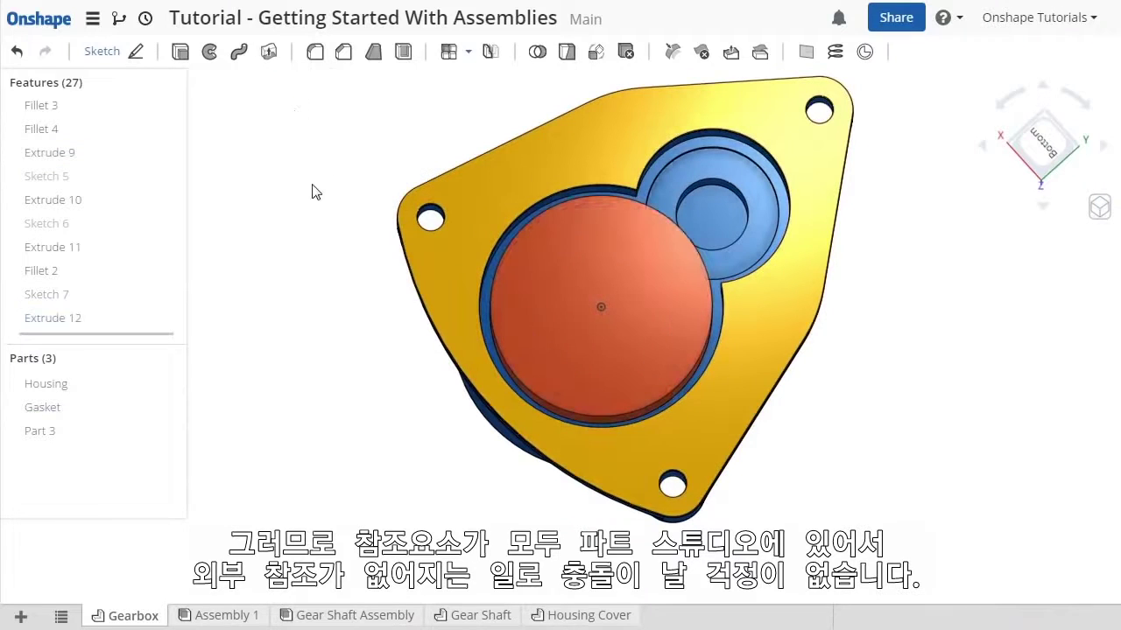
- Rename Part 3 in the Parts list to 'Simplified Gear'
{"action": "right_click_drag", "start_coordinate": [324, 326], "coordinate": [327, 253]}
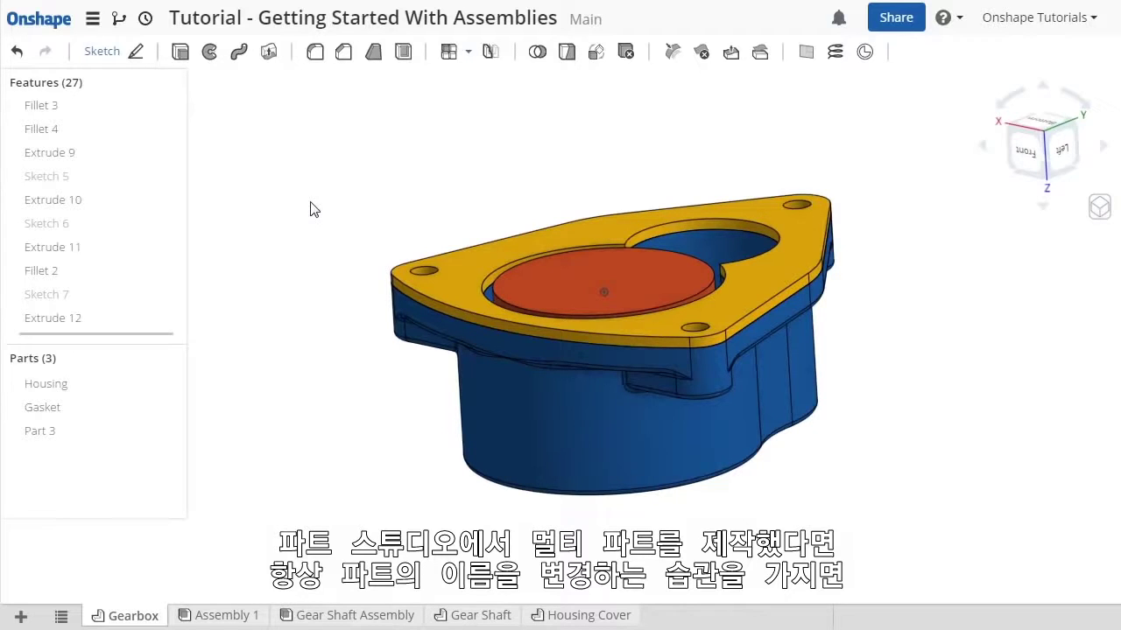
{"action": "right_click", "coordinate": [63, 429]}
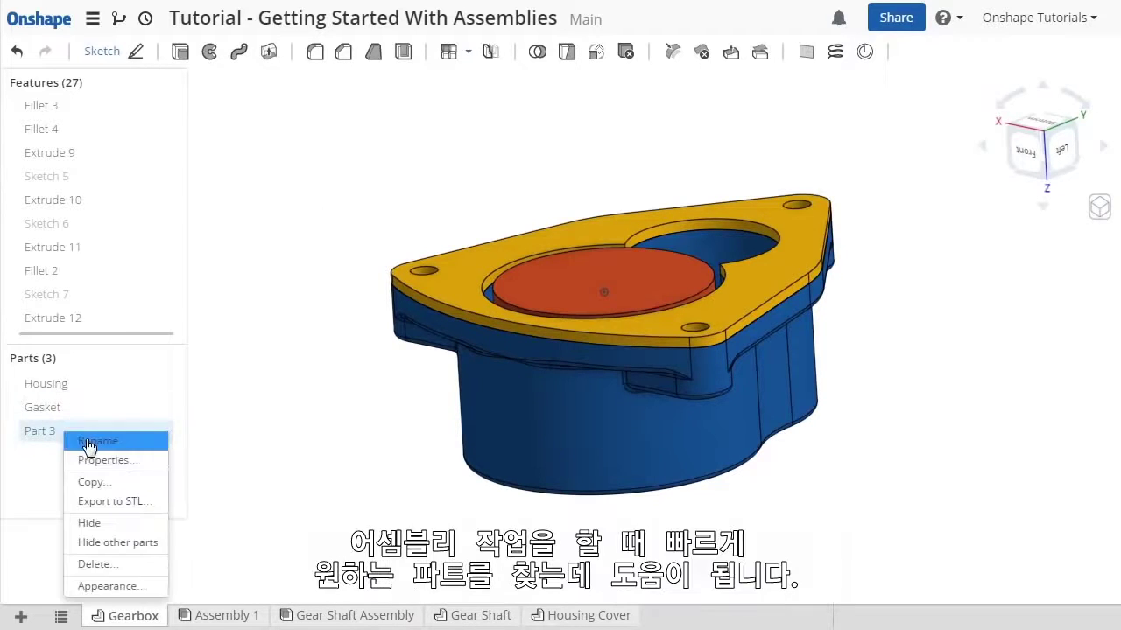
{"action": "left_click", "coordinate": [89, 443]}
{"action": "type", "text": "Simplified Gear"}
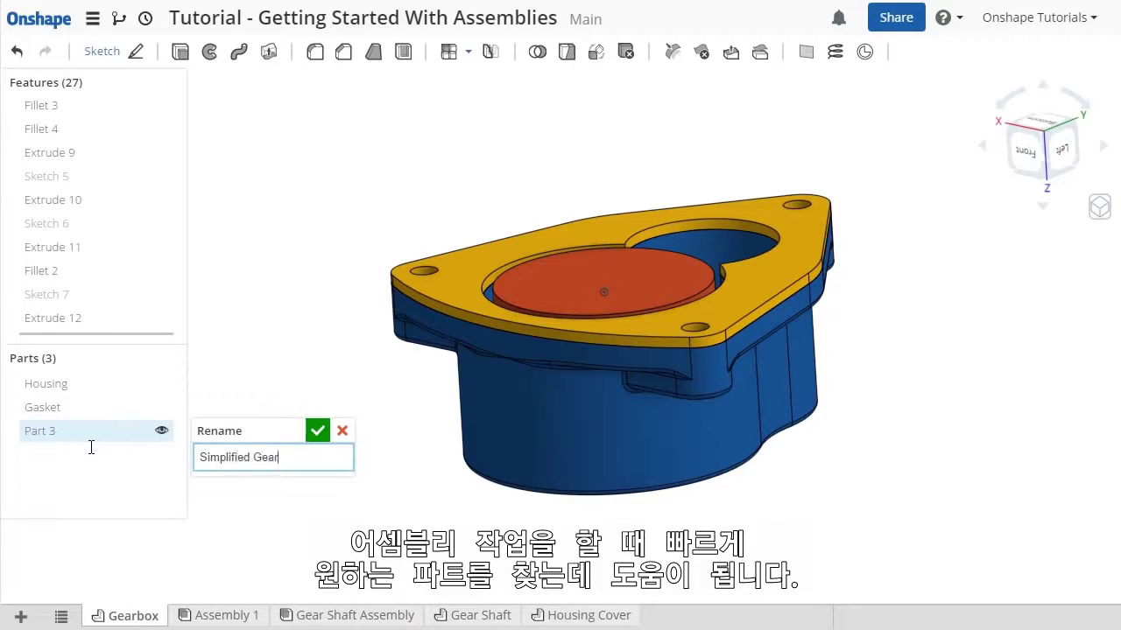
{"action": "left_click", "coordinate": [317, 433]}
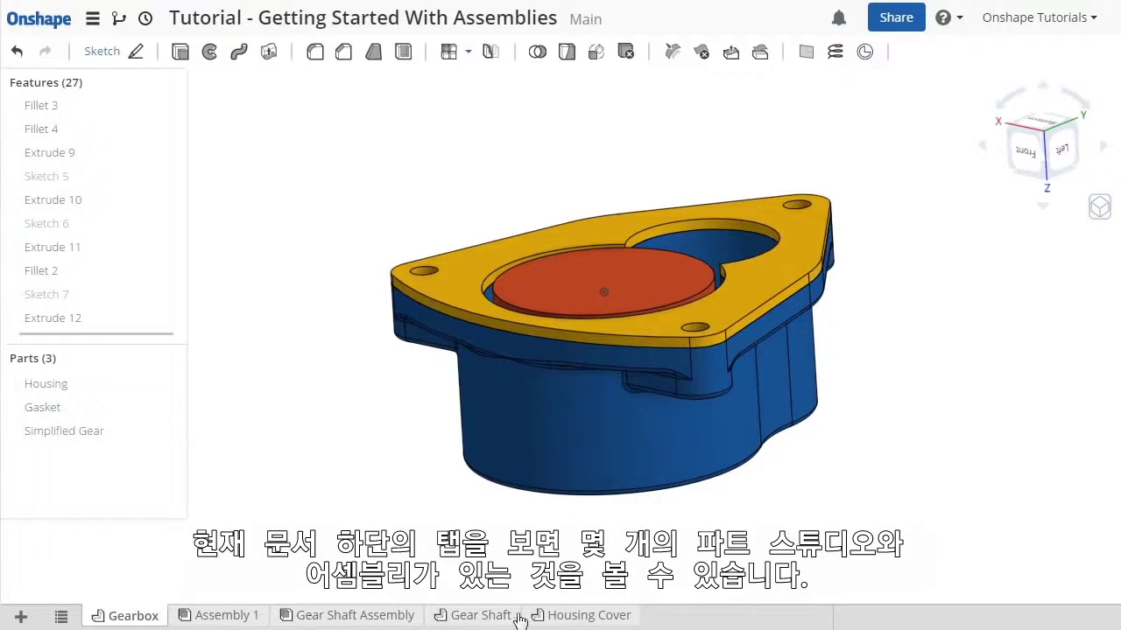
- Browse the Housing Cover, Gear Shaft and Gear Shaft Assembly tabs, ending in Assembly 1
{"action": "left_click", "coordinate": [577, 618]}
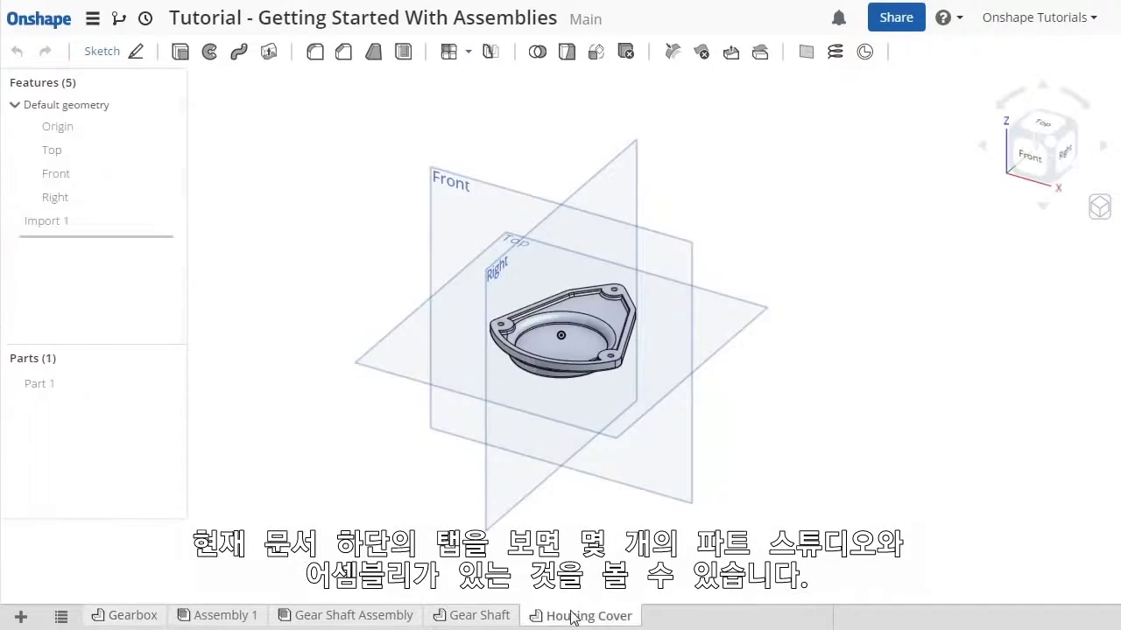
{"action": "left_click", "coordinate": [495, 616]}
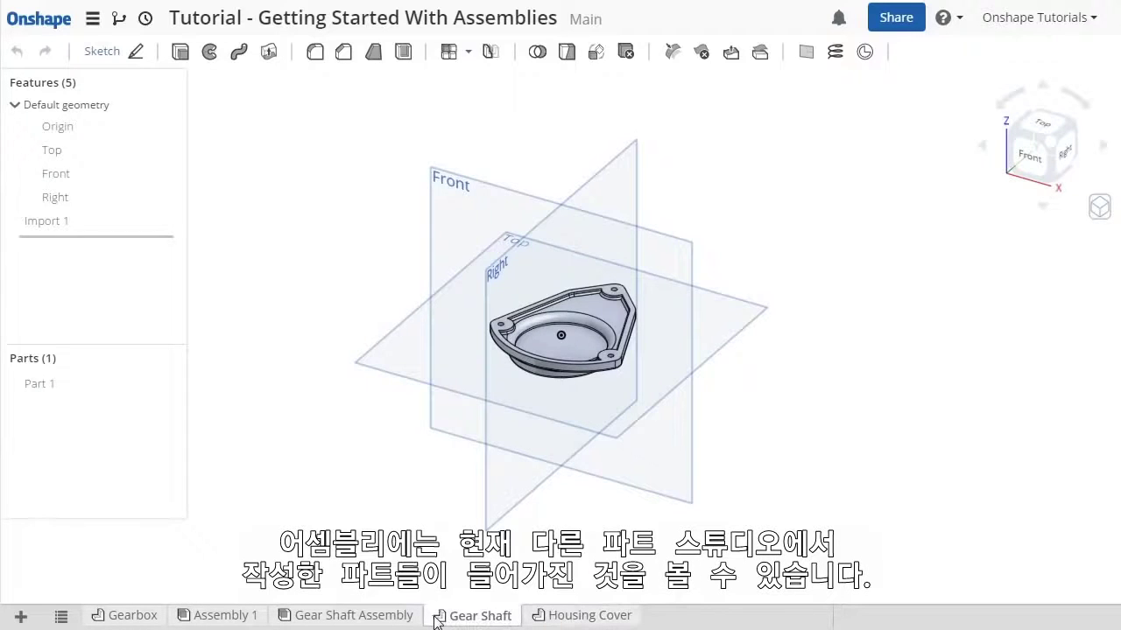
{"action": "left_click", "coordinate": [384, 619]}
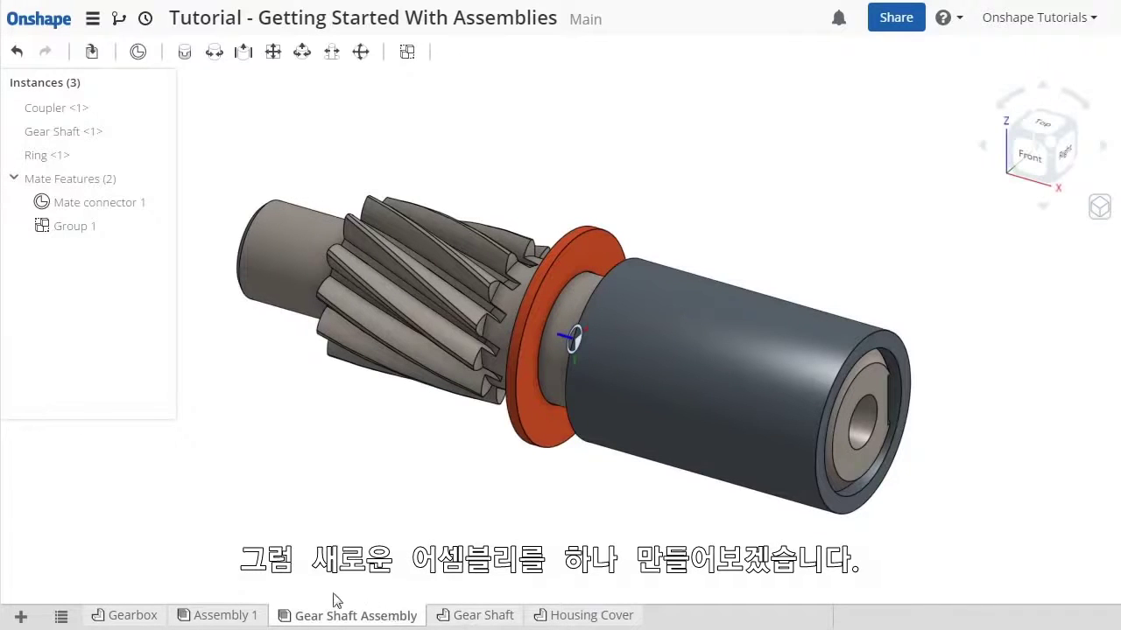
{"action": "left_click", "coordinate": [219, 617]}
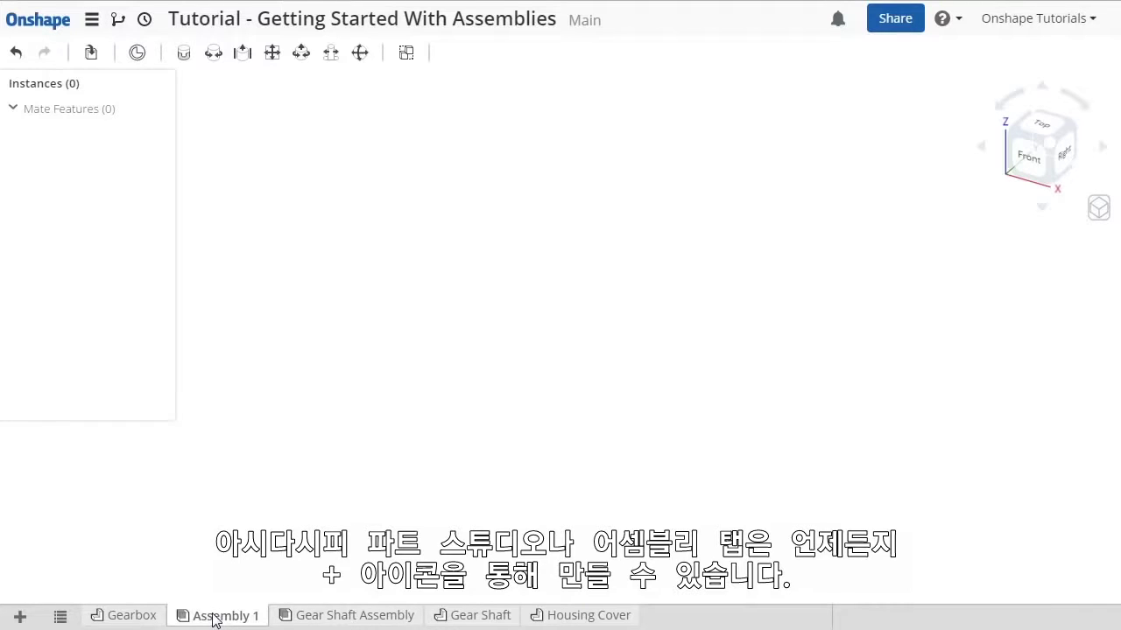
- Bring up the new-tab menu, then dismiss it to leave the empty Assembly 1 showing
{"action": "left_click", "coordinate": [20, 617]}
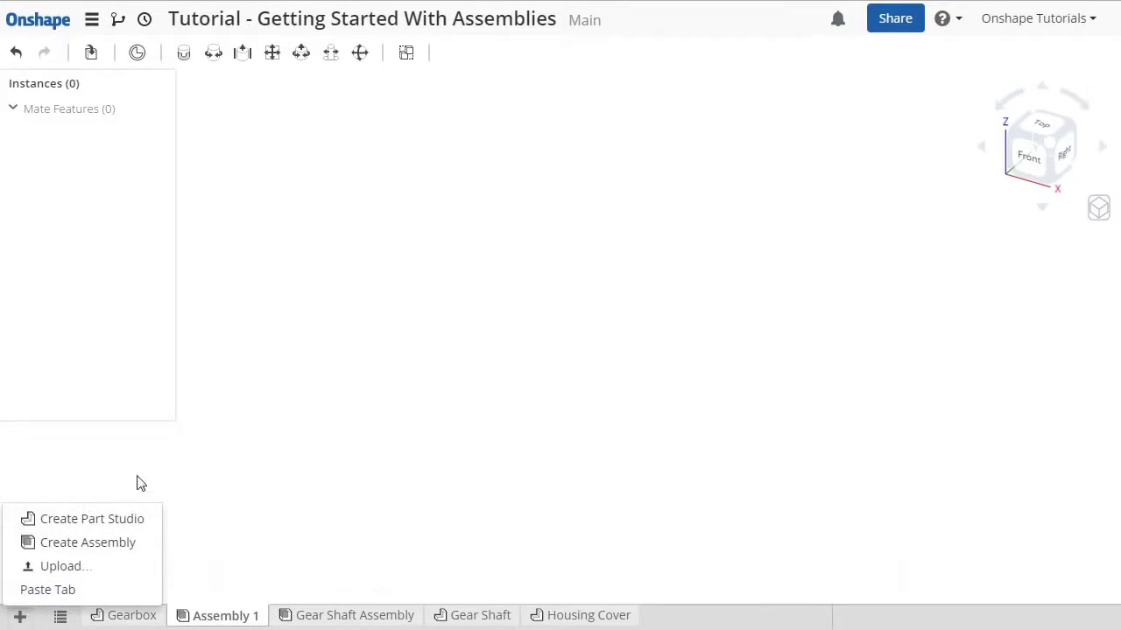
{"action": "left_click", "coordinate": [296, 337]}
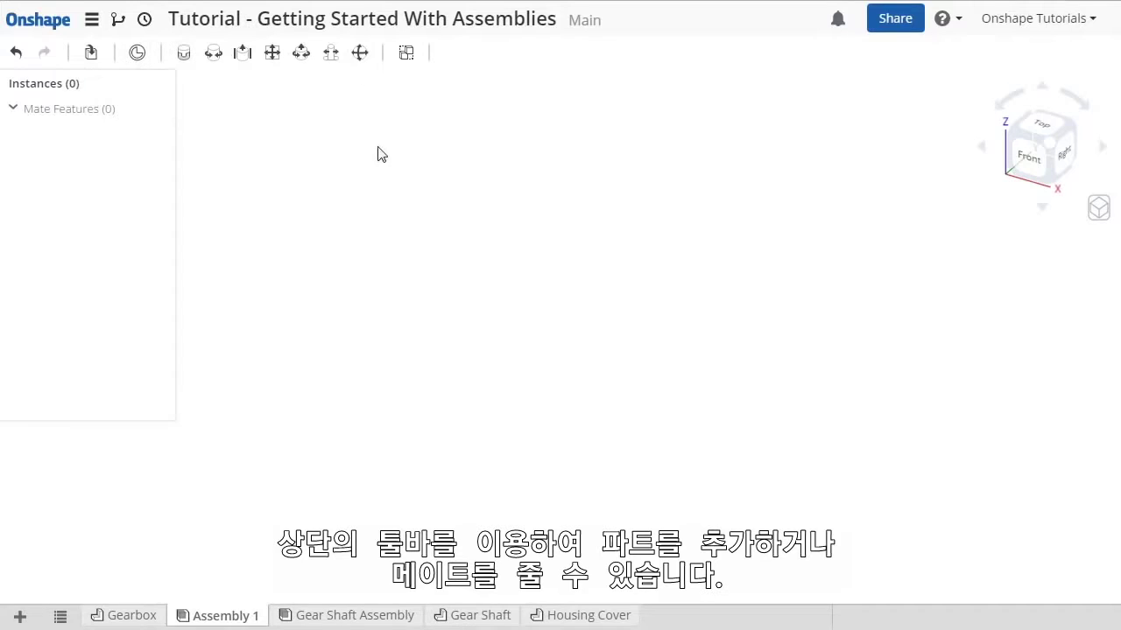
- Insert the Gear Shaft Assembly into Assembly 1 from the assemblies list
{"action": "left_click", "coordinate": [92, 54]}
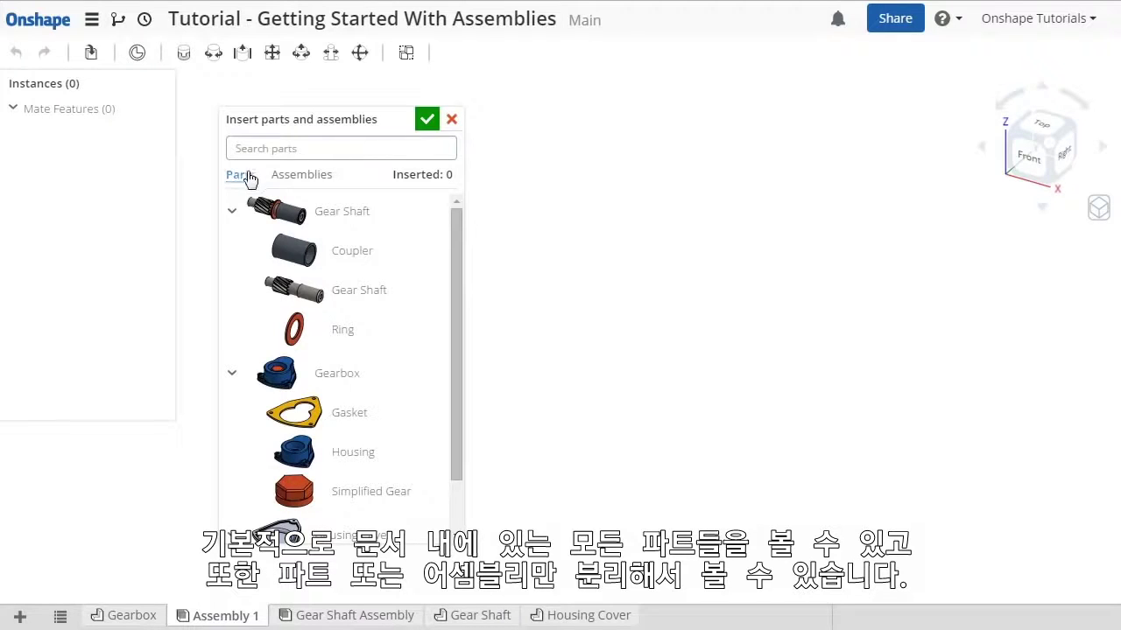
{"action": "left_click", "coordinate": [293, 177]}
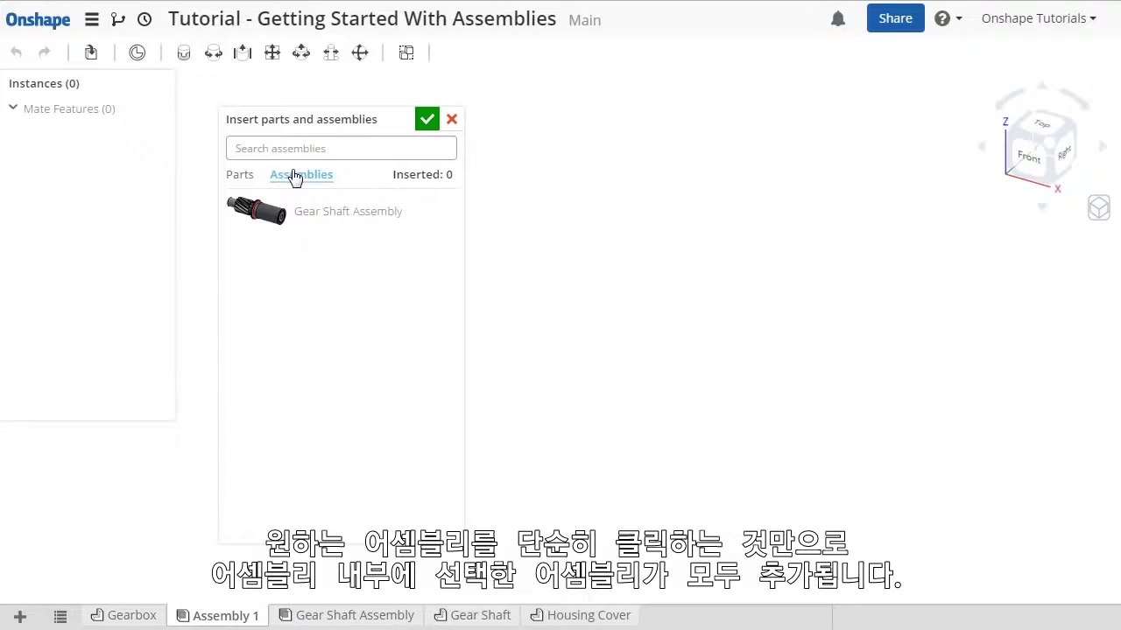
{"action": "left_click", "coordinate": [360, 215]}
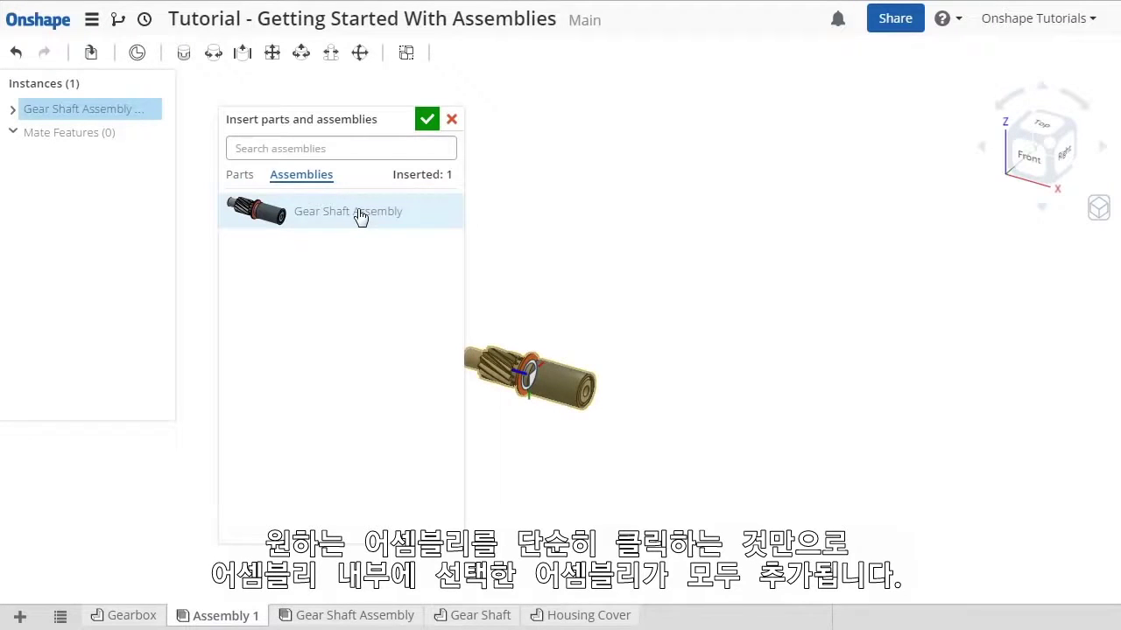
- Insert Housing Cover's Part 1 and all three Gearbox parts, then close the insert dialog
{"action": "left_click", "coordinate": [239, 175]}
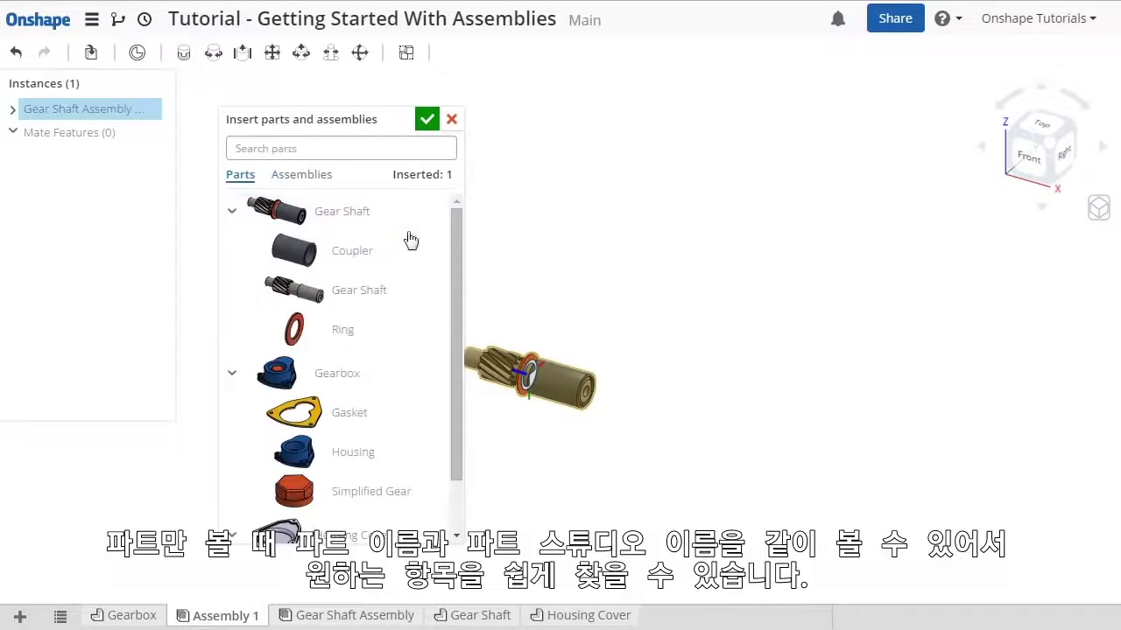
{"action": "left_click_drag", "start_coordinate": [453, 260], "coordinate": [453, 338]}
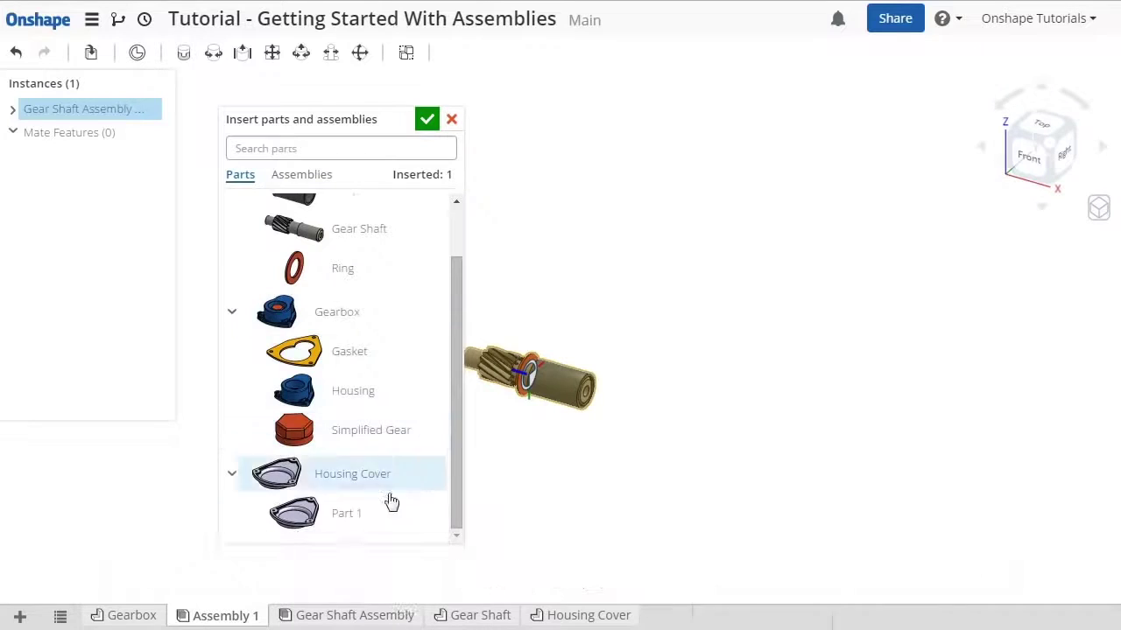
{"action": "left_click", "coordinate": [345, 515]}
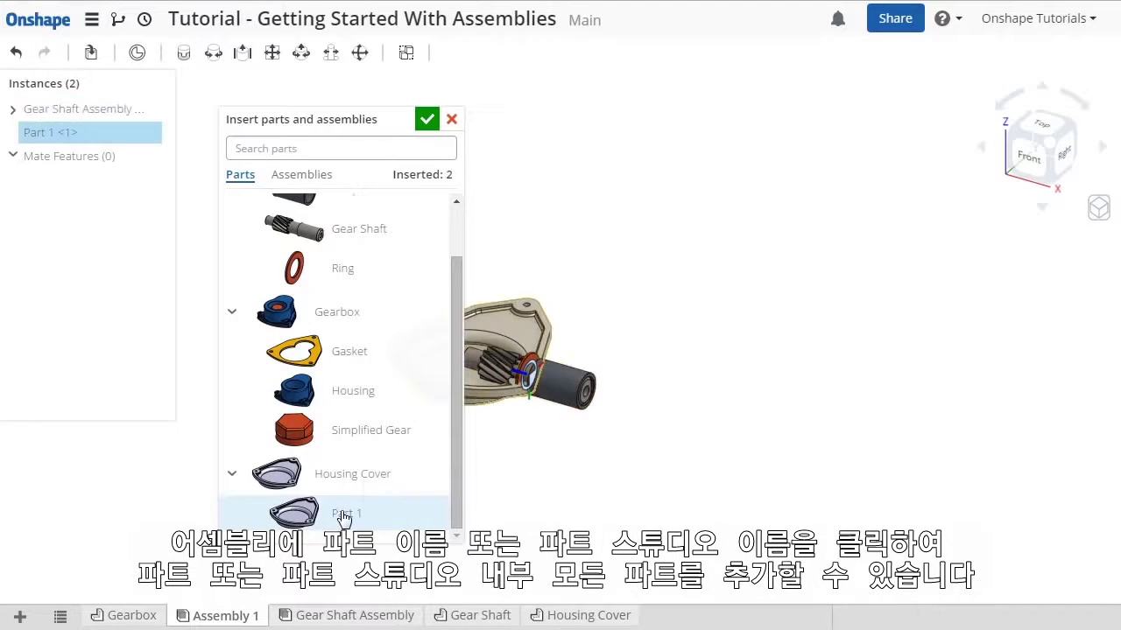
{"action": "left_click", "coordinate": [349, 318]}
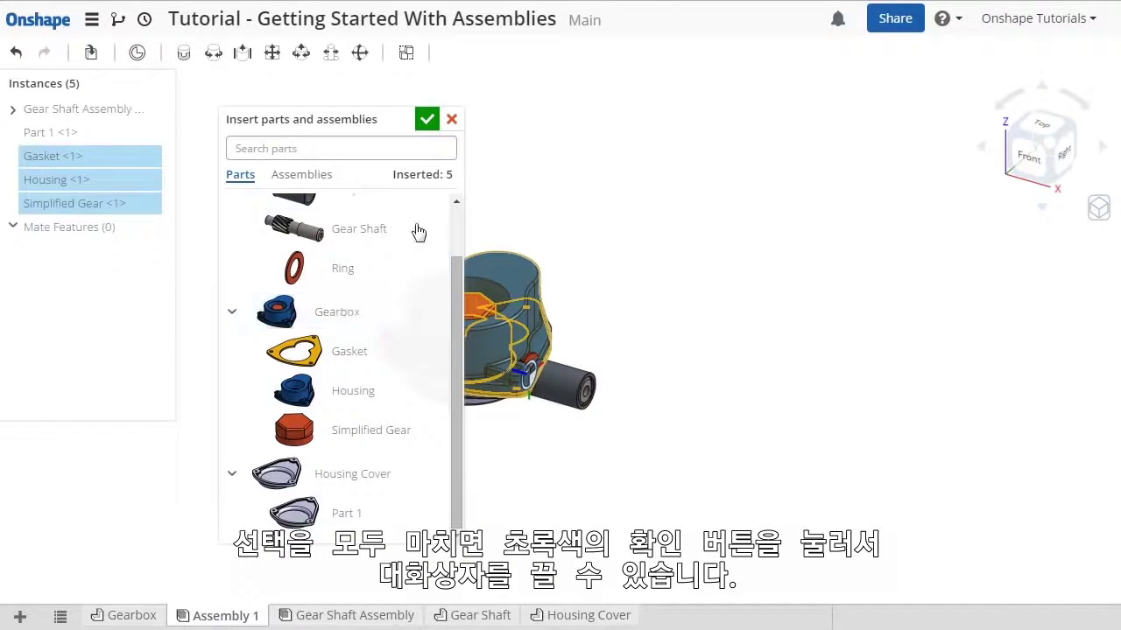
{"action": "left_click", "coordinate": [427, 120]}
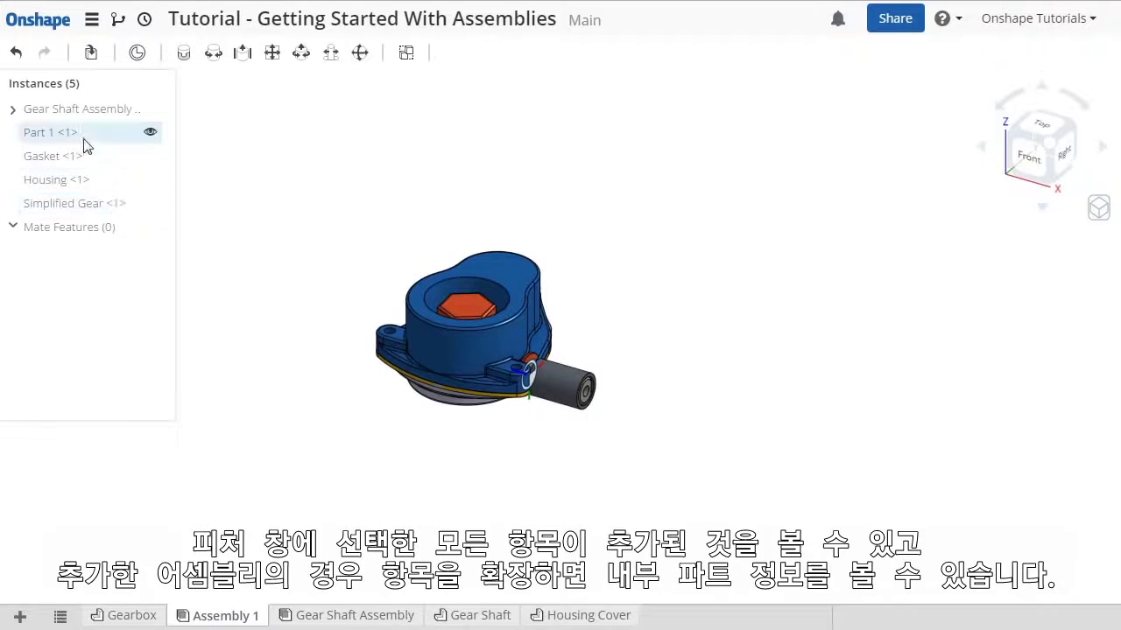
- Expand Gear Shaft Assembly in the Instances list and drag it clear of the housing
{"action": "left_click", "coordinate": [14, 112]}
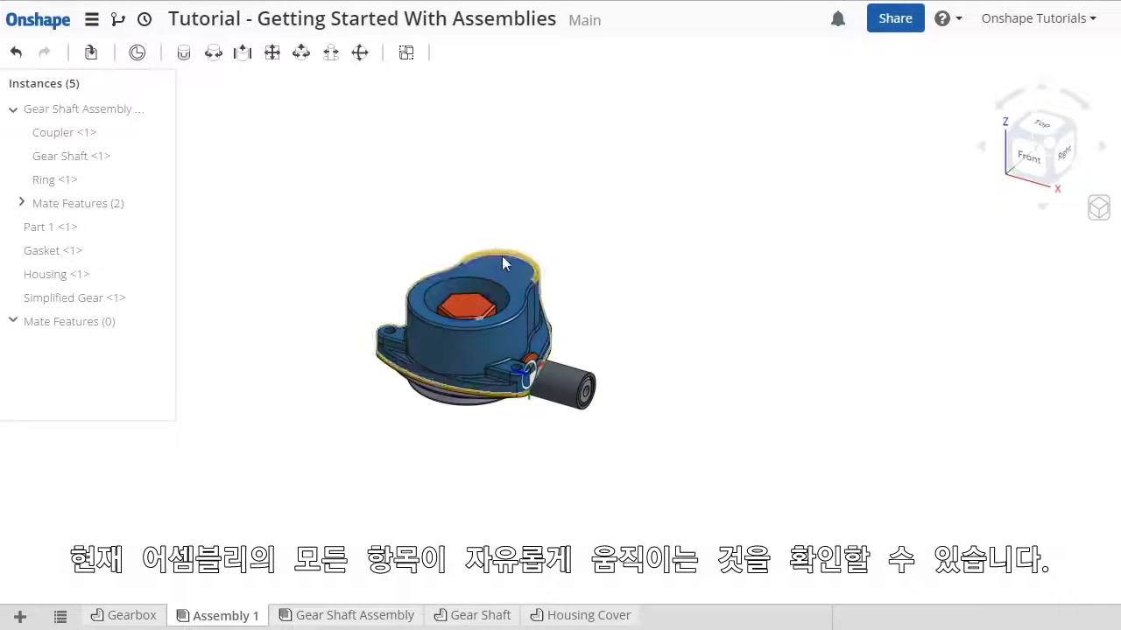
{"action": "left_click_drag", "start_coordinate": [565, 380], "coordinate": [825, 348]}
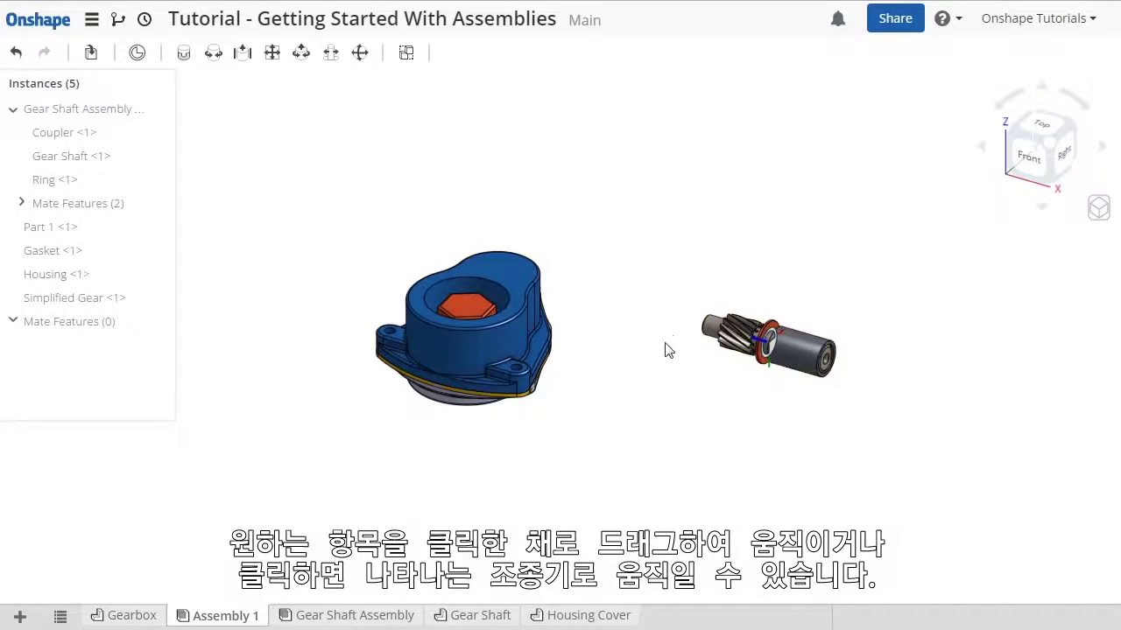
- Rotate the gear shaft subassembly upright and shift it left beside the housing
{"action": "left_click", "coordinate": [805, 350]}
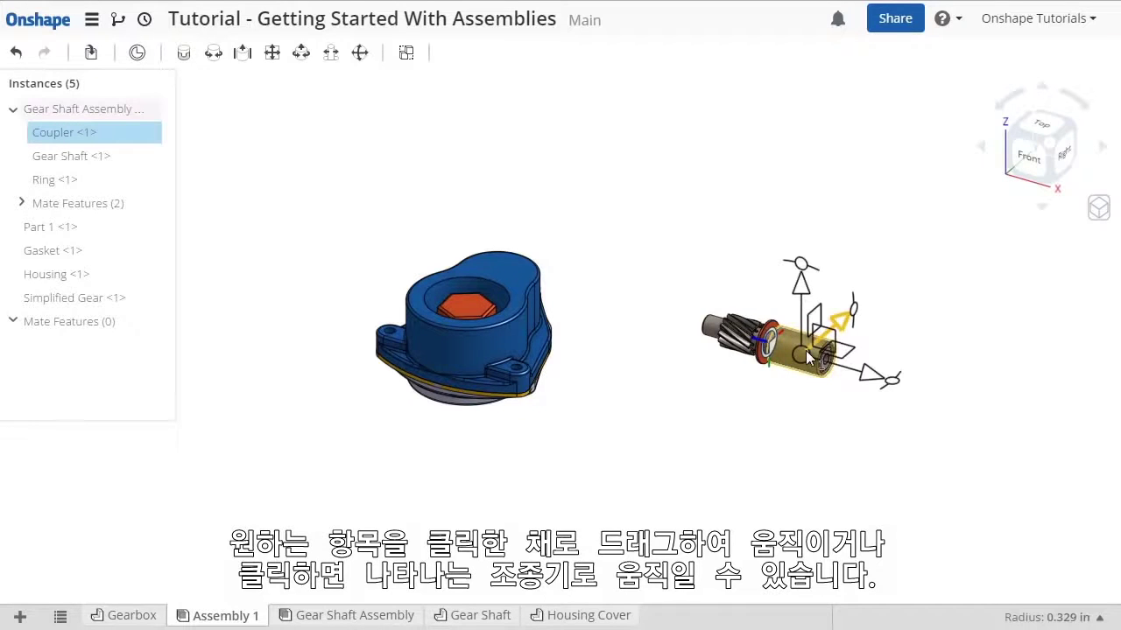
{"action": "left_click_drag", "start_coordinate": [888, 378], "coordinate": [782, 418]}
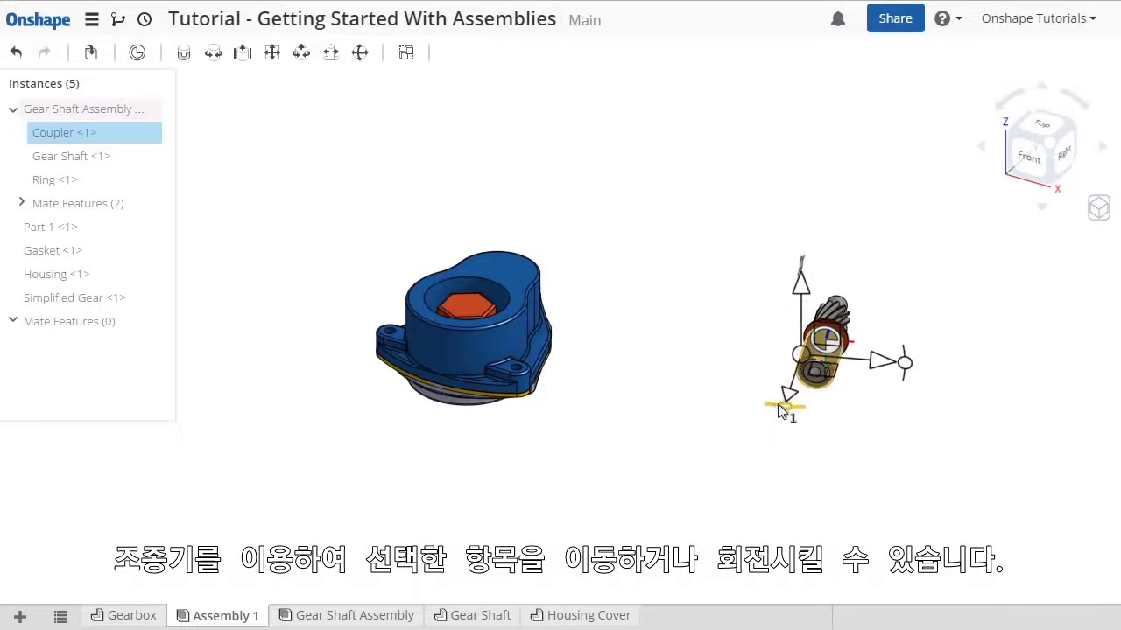
{"action": "left_click_drag", "start_coordinate": [803, 273], "coordinate": [762, 391]}
{"action": "left_click", "coordinate": [699, 370]}
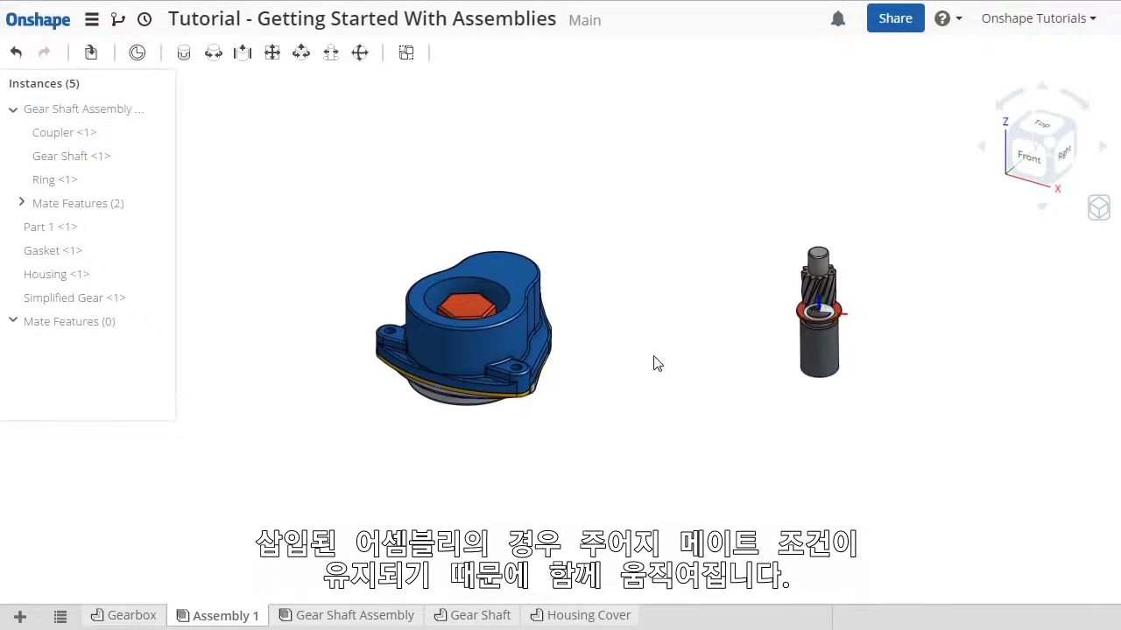
{"action": "left_click_drag", "start_coordinate": [809, 349], "coordinate": [640, 373]}
- Lift the Housing up off the gasket and select the housing cover to move it down
{"action": "left_click", "coordinate": [498, 340]}
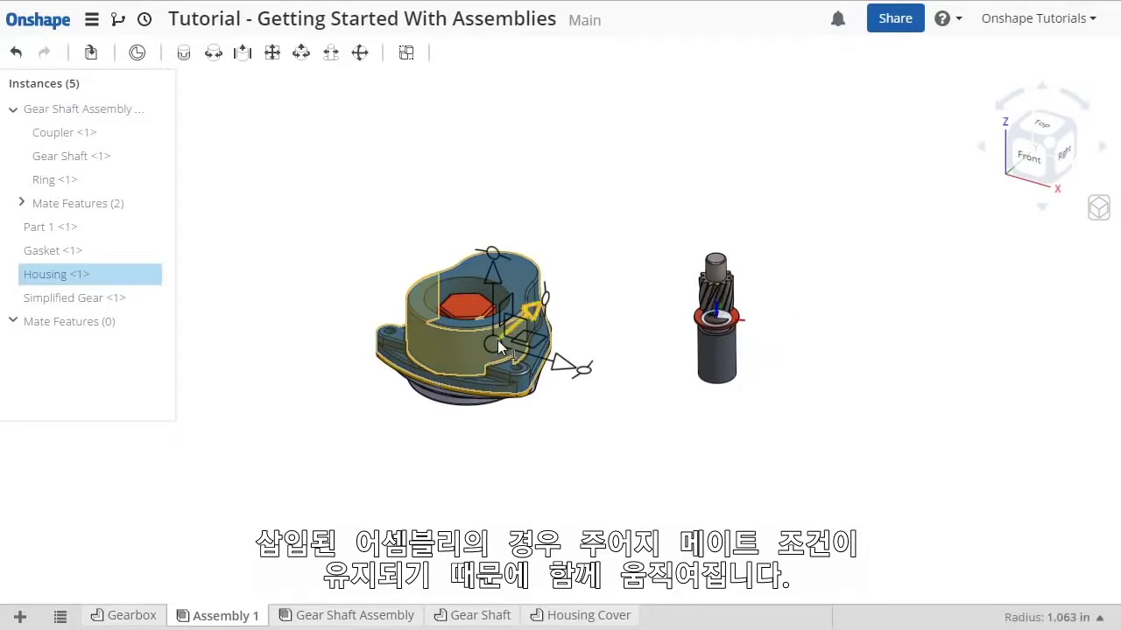
{"action": "left_click_drag", "start_coordinate": [490, 280], "coordinate": [485, 145]}
{"action": "left_click", "coordinate": [364, 306]}
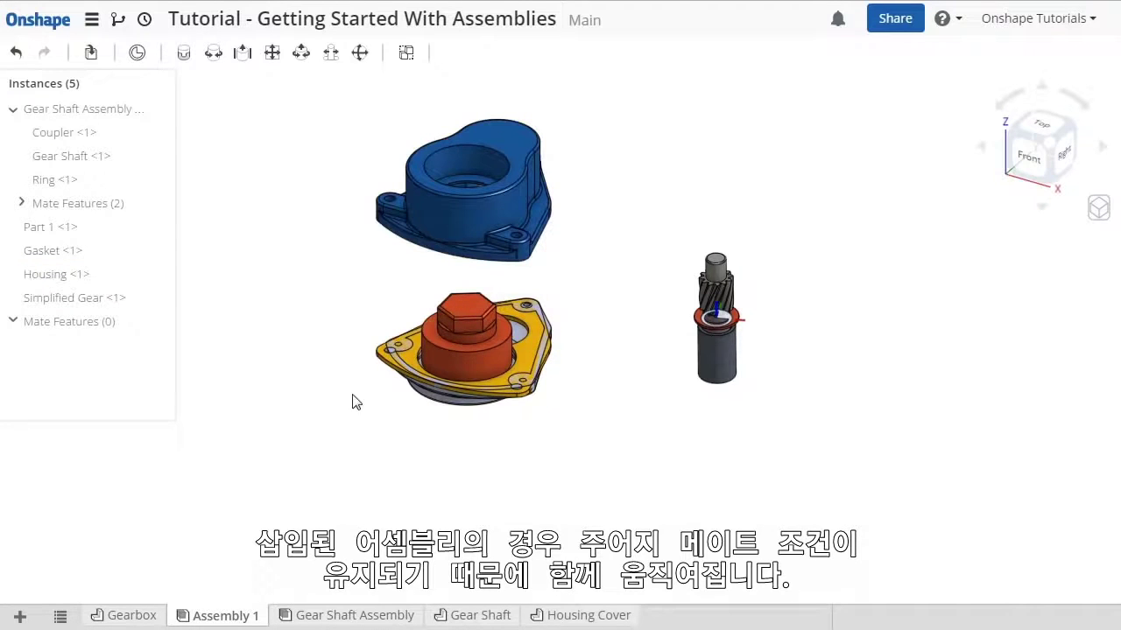
{"action": "left_click", "coordinate": [452, 413]}
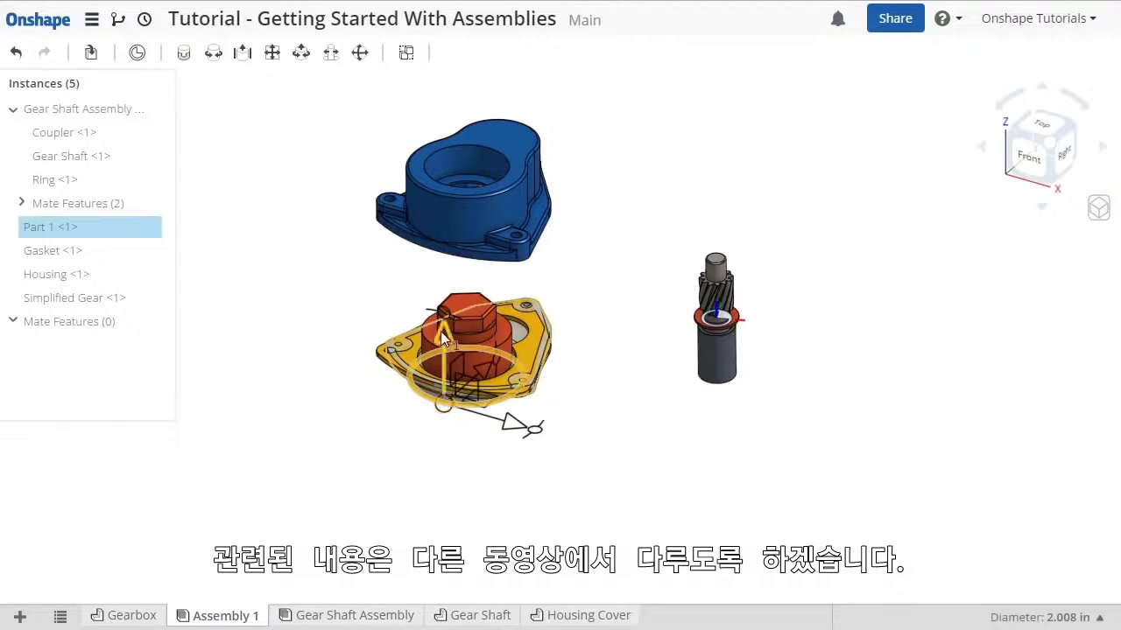